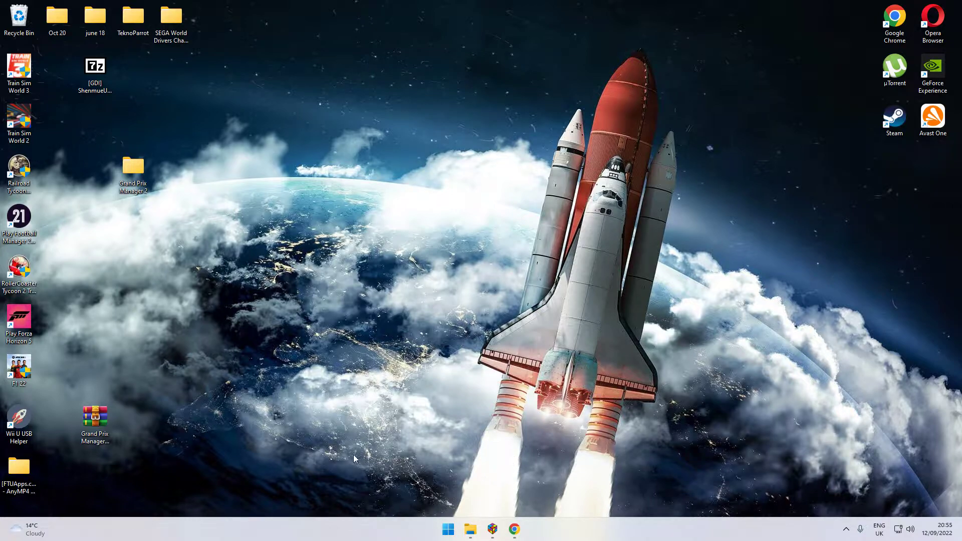
Move the Grand Prix Manager 2 archive directly below the Grand Prix Manager 2 folder on the desktop.
{"action": "left_click_drag", "start_coordinate": [92, 414], "coordinate": [132, 225]}
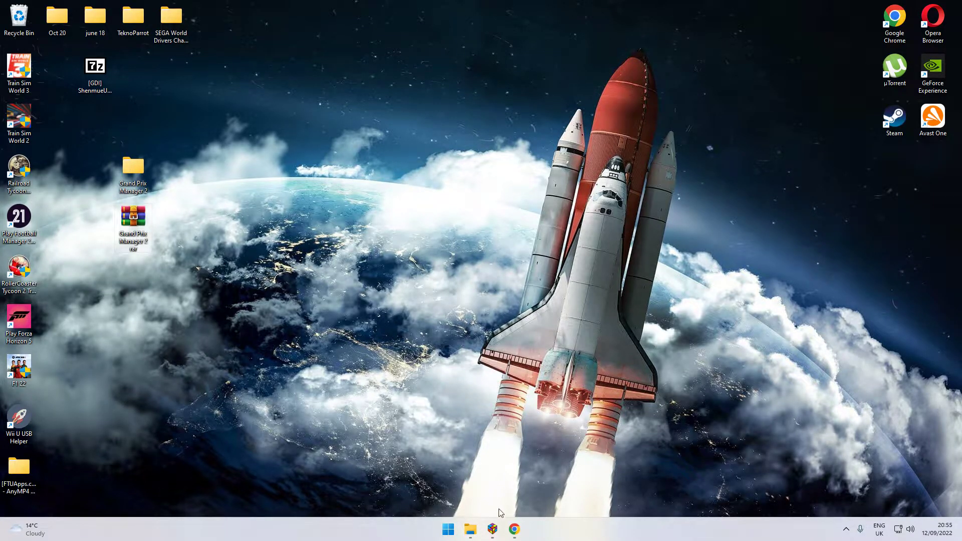
Switch to Chrome to view the gamulator.com DOS ROM list, and minimize the browser again.
{"action": "mouse_move", "coordinate": [516, 531]}
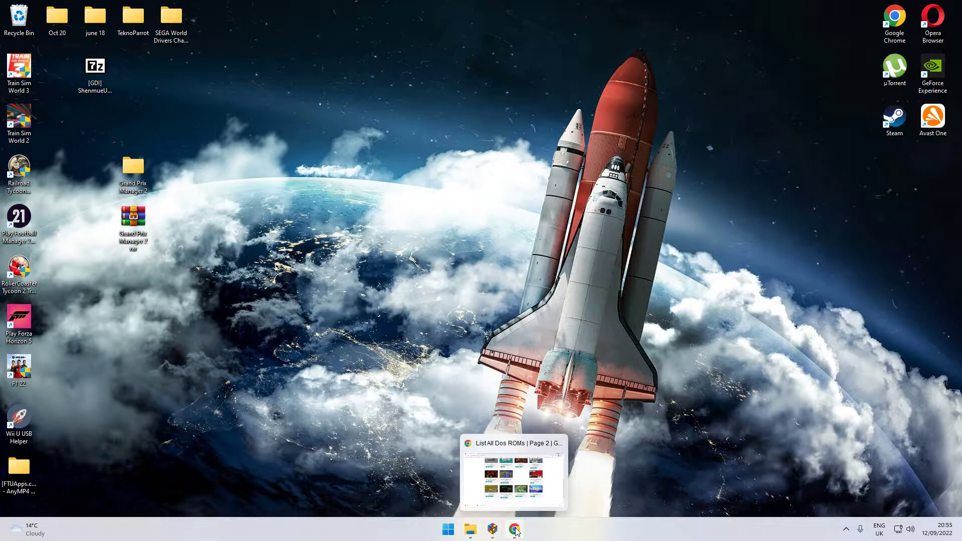
{"action": "left_click", "coordinate": [515, 530]}
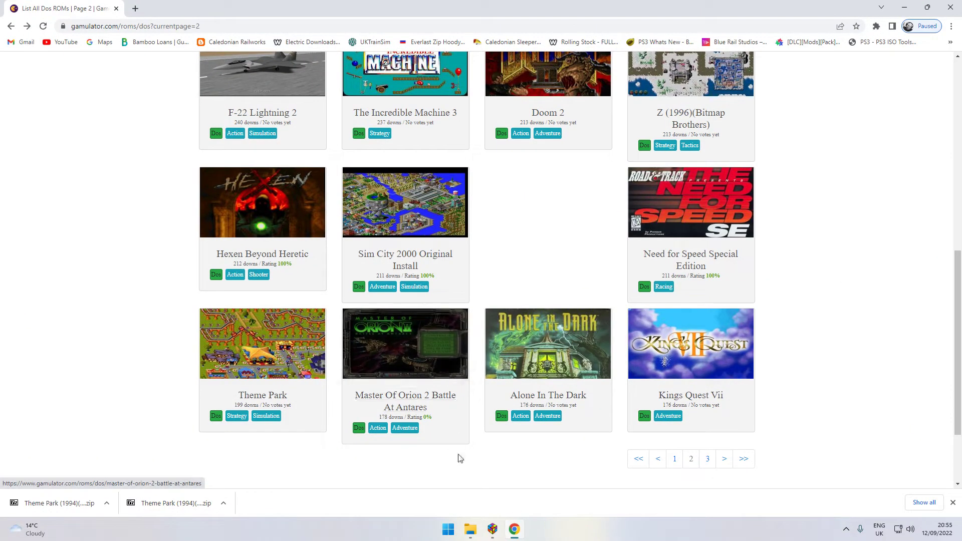
{"action": "left_click", "coordinate": [513, 531]}
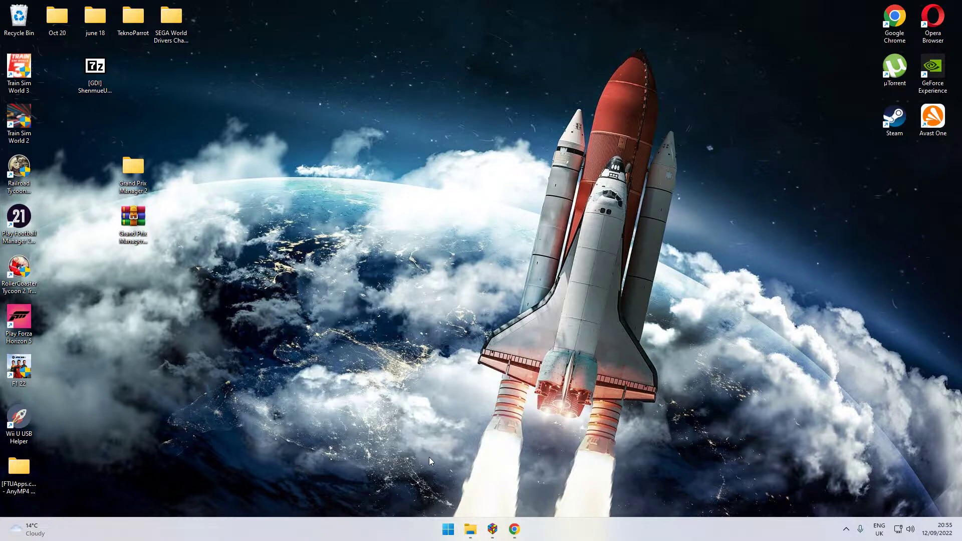
Switch to LaunchBox and look through the games of the MS-DOS platform.
{"action": "left_click", "coordinate": [492, 532]}
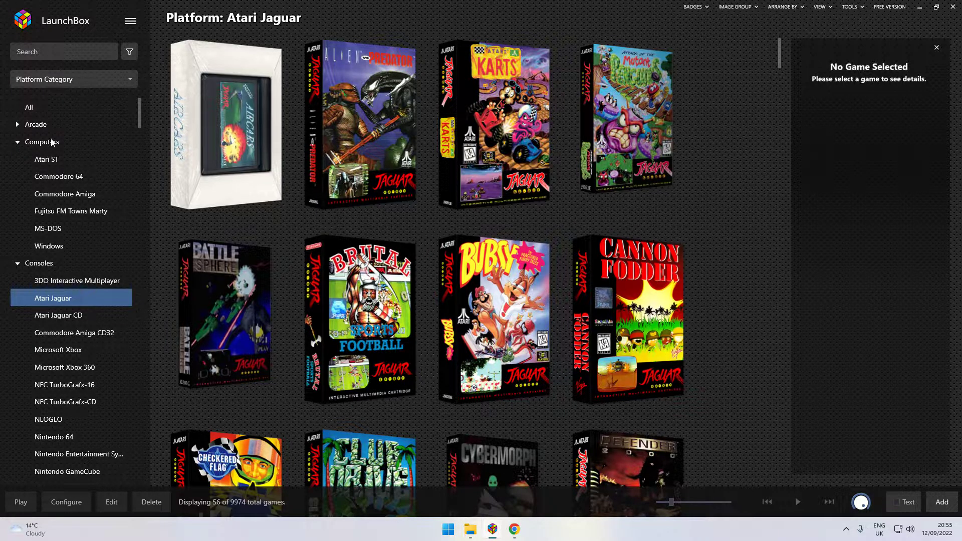
{"action": "left_click", "coordinate": [89, 226]}
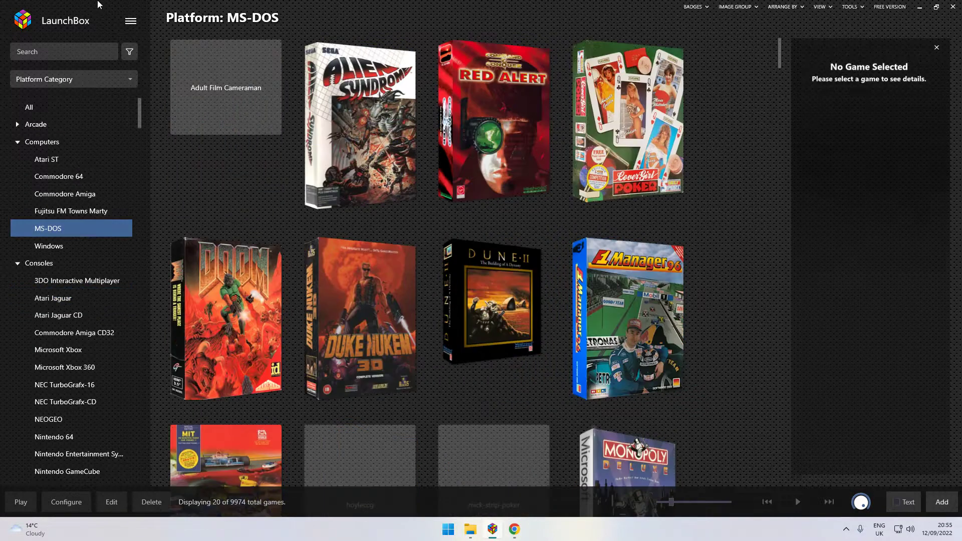
{"action": "scroll", "coordinate": [332, 228], "scroll_direction": "down", "scroll_amount": 8}
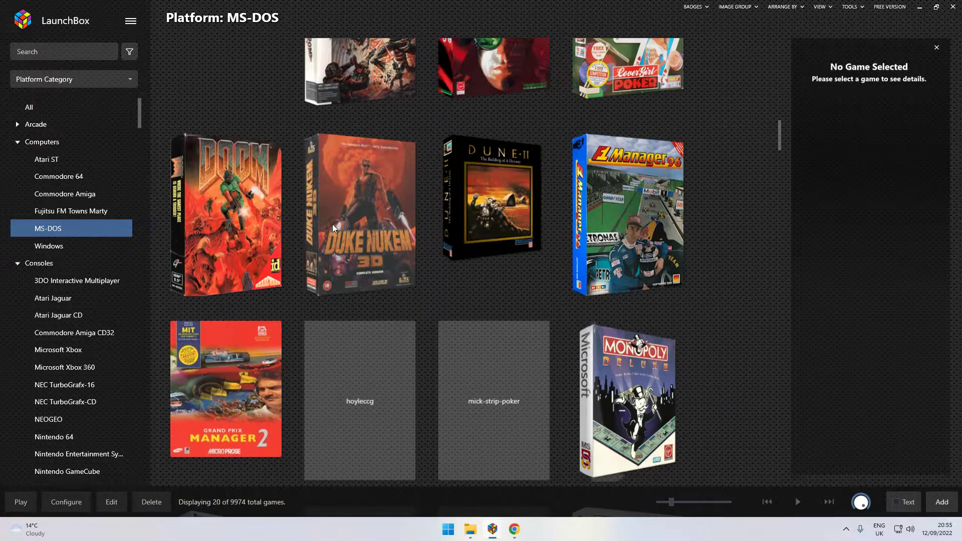
{"action": "scroll", "coordinate": [332, 228], "scroll_direction": "down", "scroll_amount": 2}
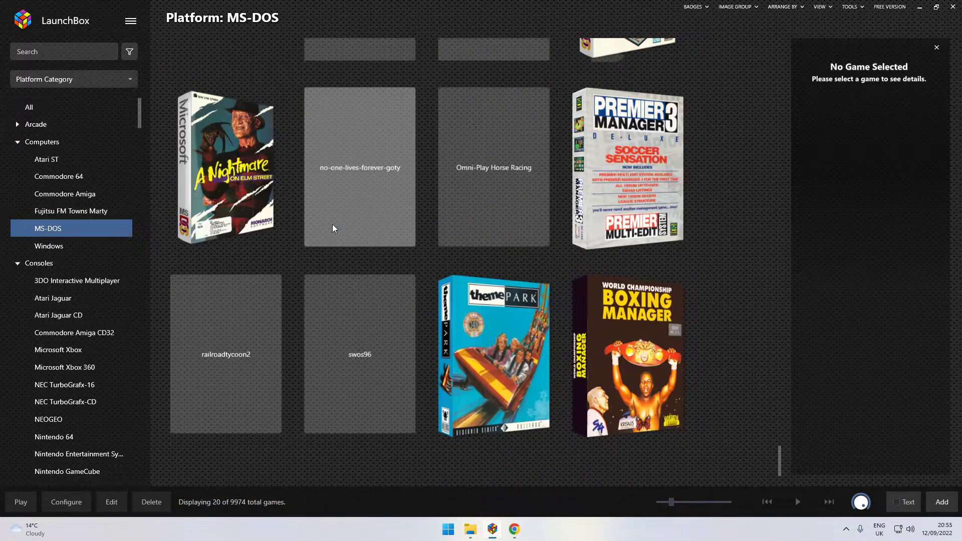
{"action": "scroll", "coordinate": [332, 228], "scroll_direction": "up", "scroll_amount": 5}
{"action": "scroll", "coordinate": [332, 228], "scroll_direction": "up", "scroll_amount": 5}
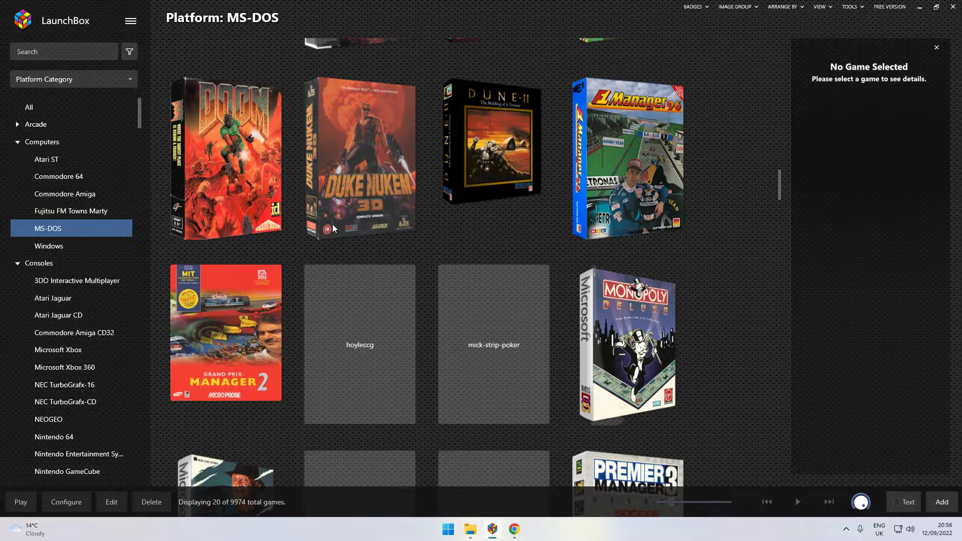
{"action": "scroll", "coordinate": [333, 225], "scroll_direction": "down", "scroll_amount": 4}
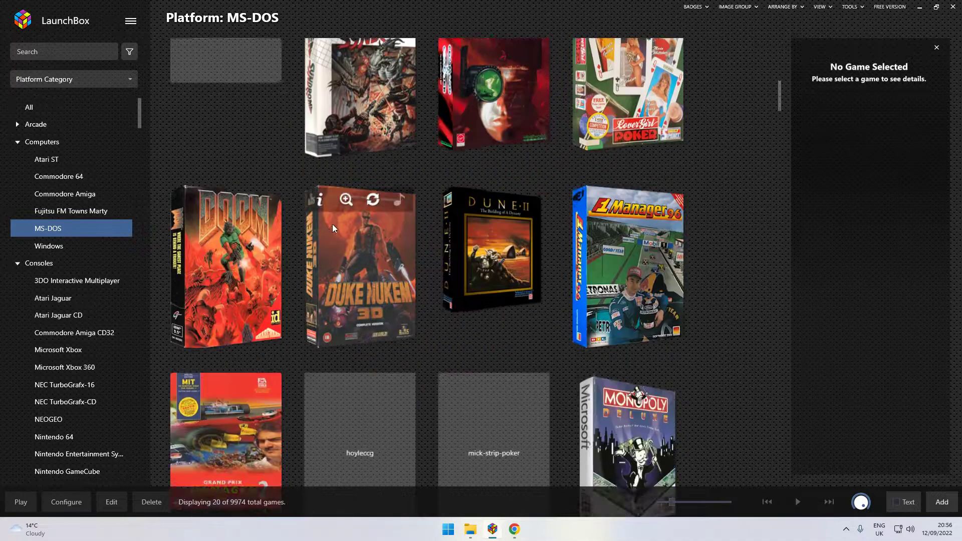
{"action": "scroll", "coordinate": [333, 228], "scroll_direction": "down", "scroll_amount": 3}
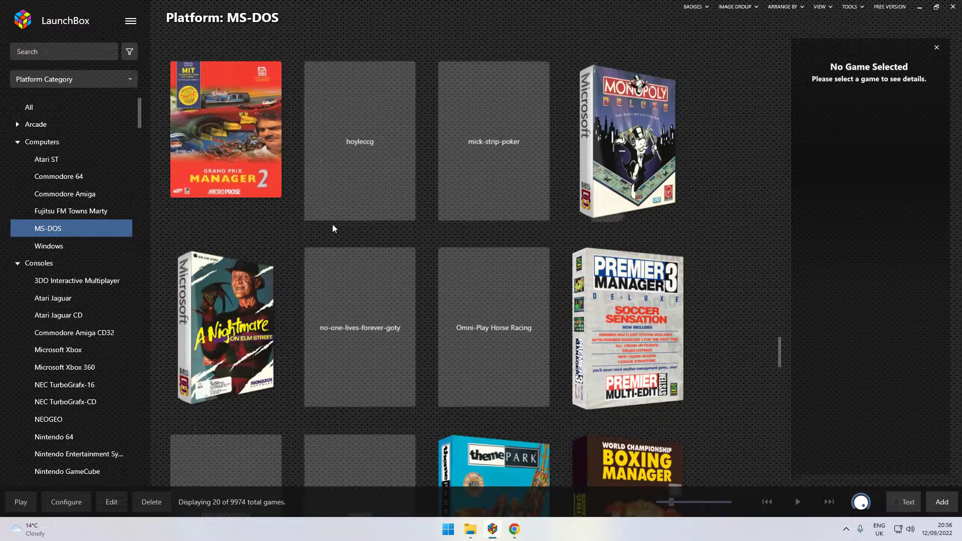
{"action": "mouse_move", "coordinate": [466, 261]}
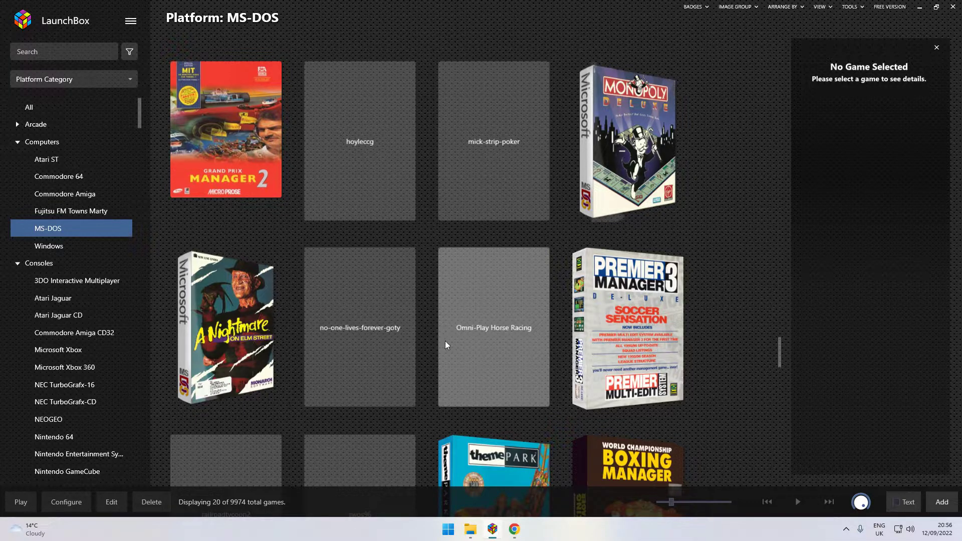
{"action": "scroll", "coordinate": [418, 349], "scroll_direction": "down", "scroll_amount": 3}
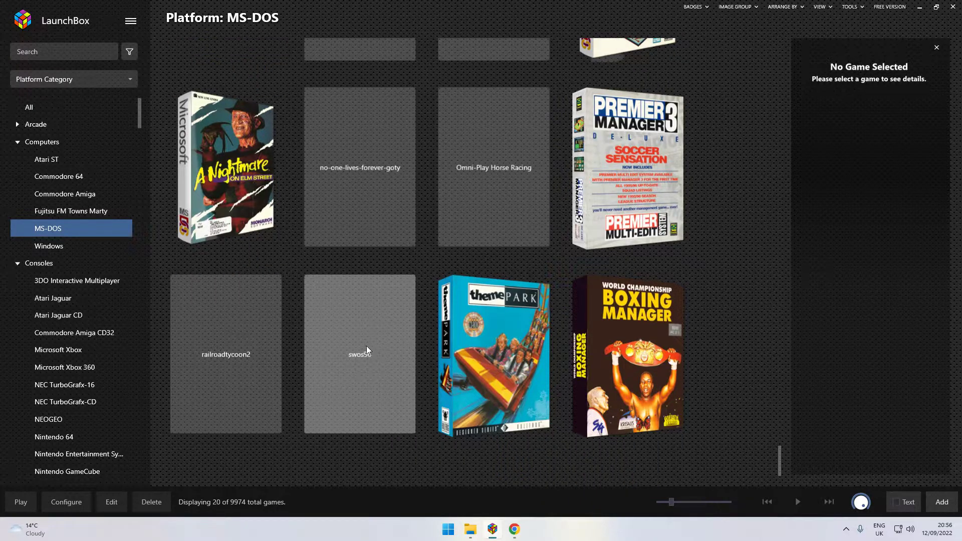
{"action": "scroll", "coordinate": [365, 346], "scroll_direction": "up", "scroll_amount": 7}
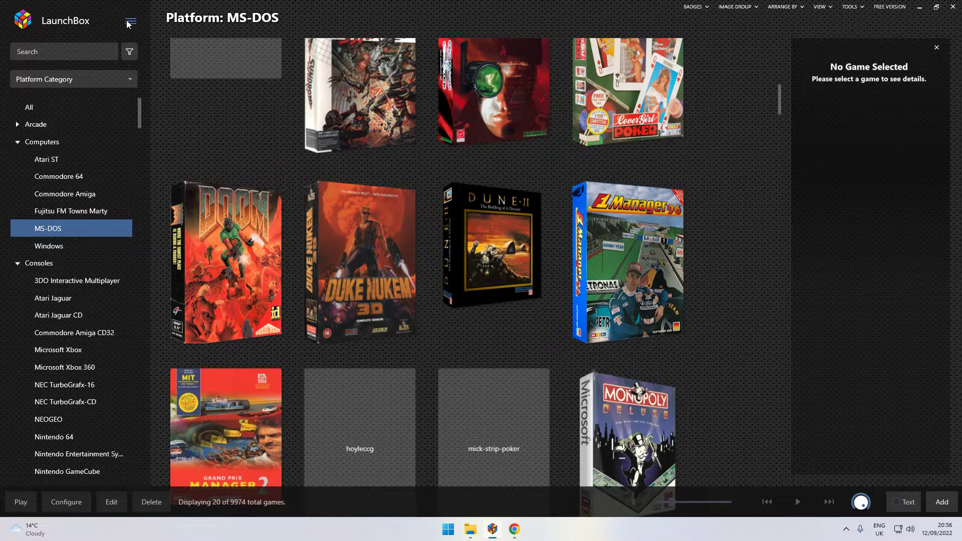
Start the DOS game installation wizard, name the game "sim city 2000" and declare it already installed into a folder.
{"action": "left_click", "coordinate": [128, 24]}
{"action": "mouse_move", "coordinate": [208, 76]}
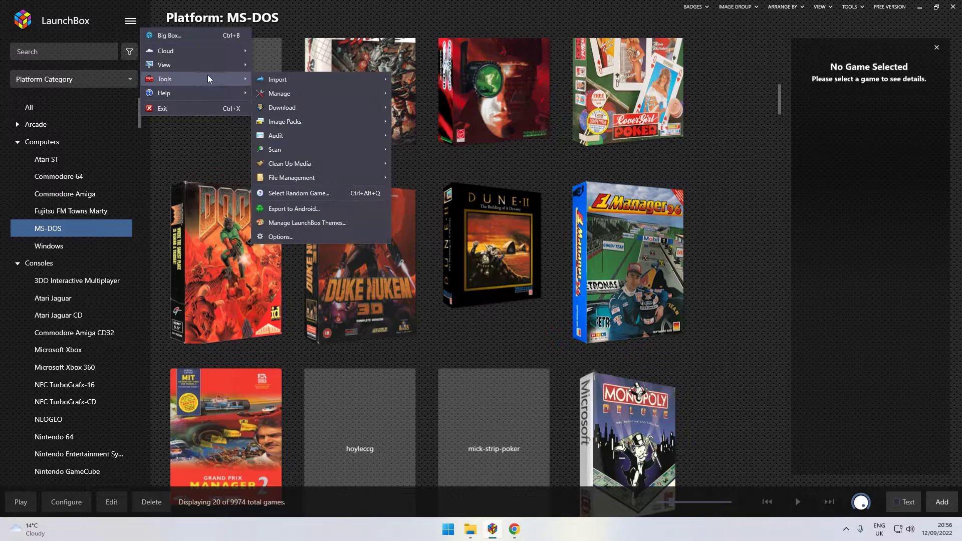
{"action": "mouse_move", "coordinate": [317, 80]}
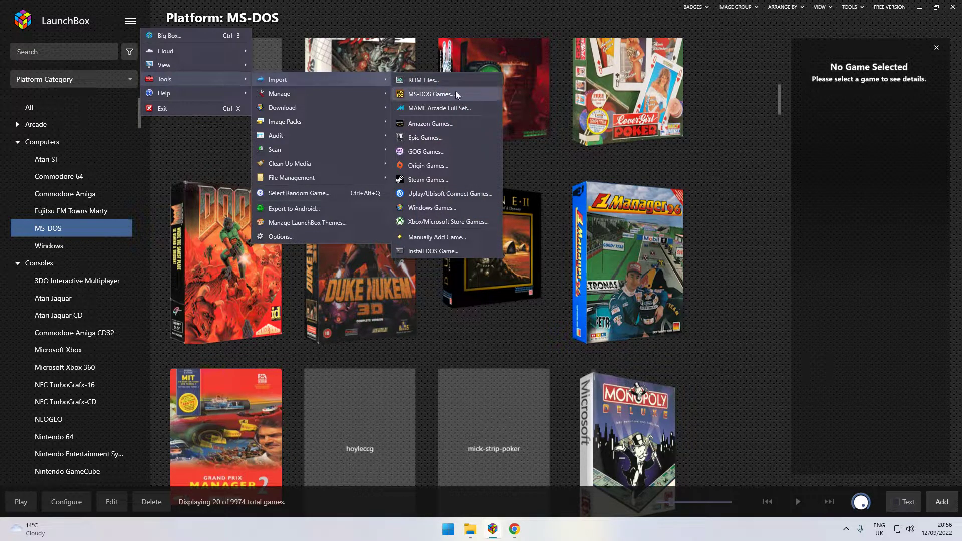
{"action": "left_click", "coordinate": [441, 252]}
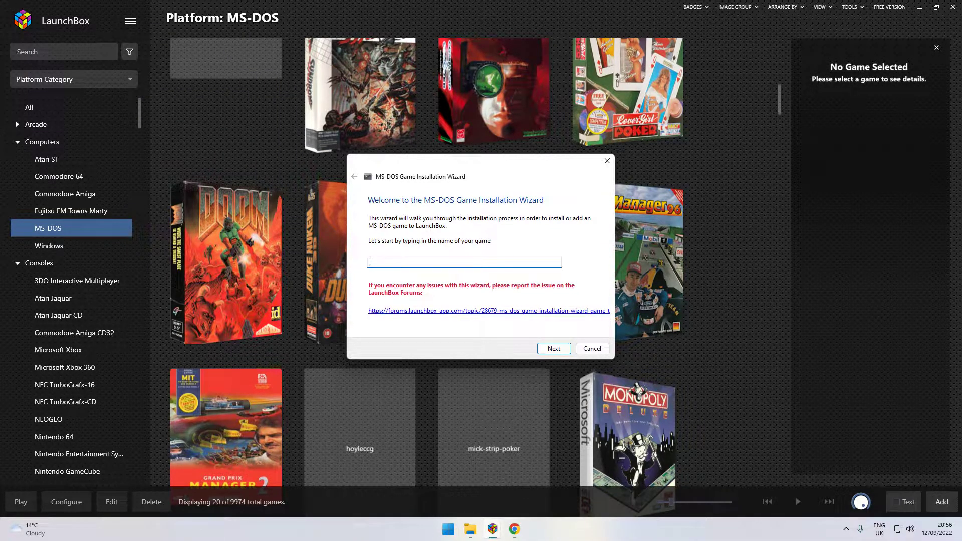
{"action": "type", "text": "sim city 222"}
{"action": "key", "text": "BackSpace"}
{"action": "type", "text": "000"}
{"action": "left_click", "coordinate": [552, 349]}
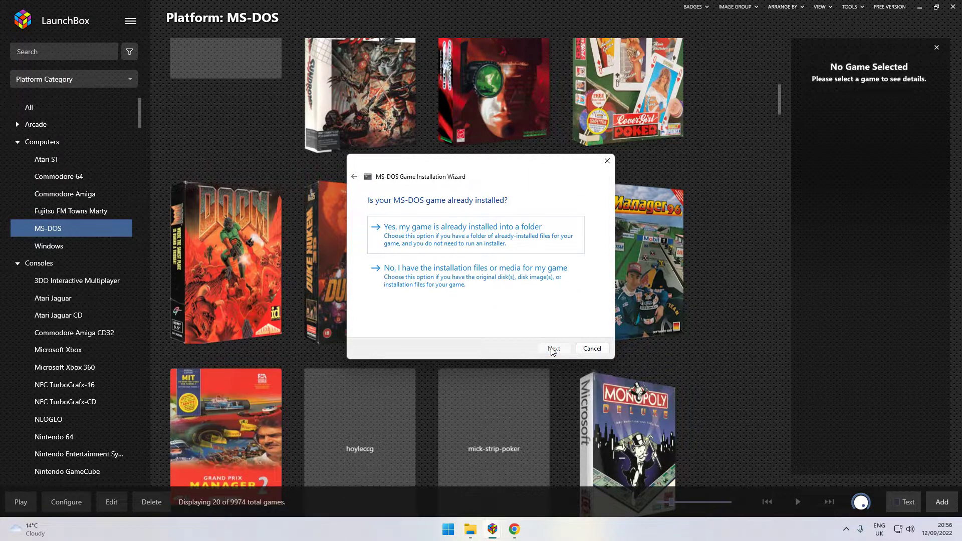
{"action": "left_click", "coordinate": [479, 236]}
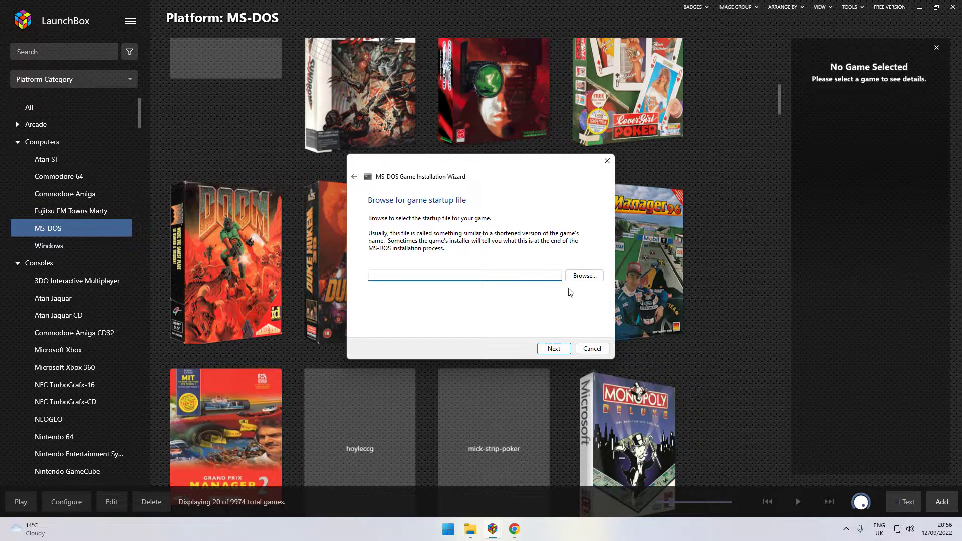
Select the SC2000 application in the simc2000 folder as the game's startup file and finish the installation wizard.
{"action": "left_click", "coordinate": [584, 281]}
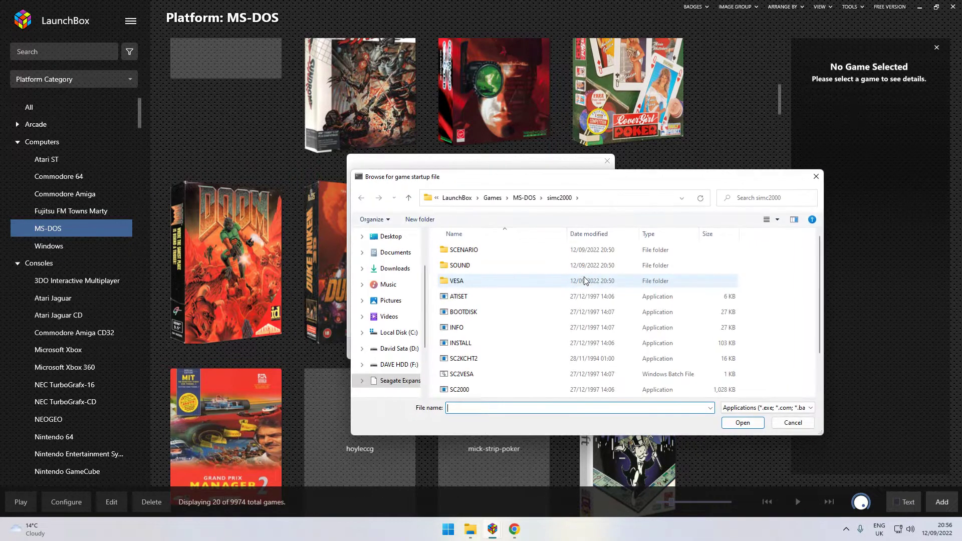
{"action": "left_click", "coordinate": [410, 199]}
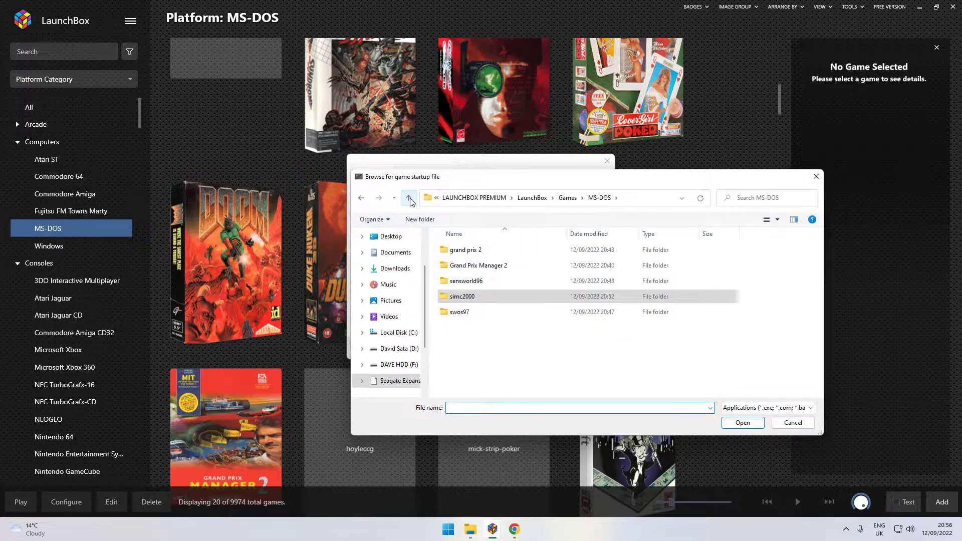
{"action": "double_click", "coordinate": [465, 302]}
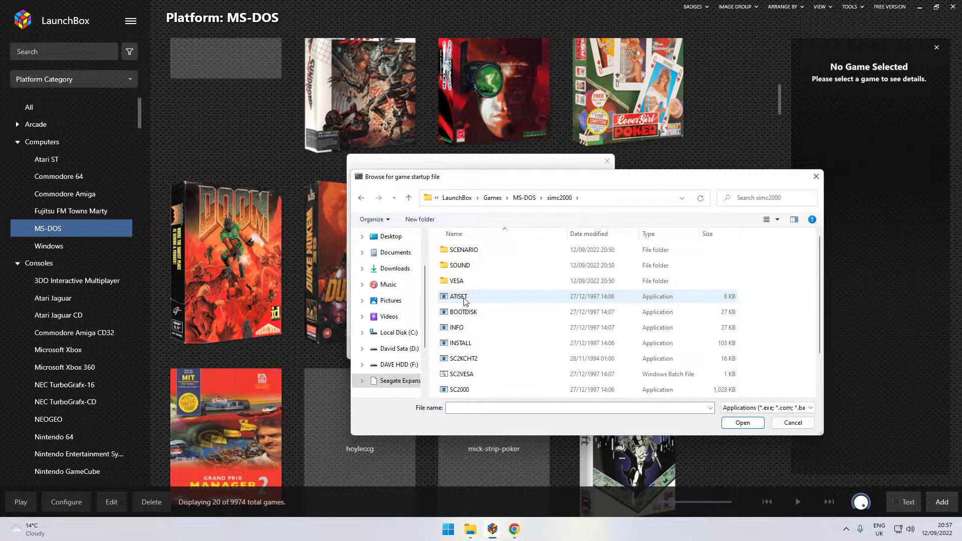
{"action": "scroll", "coordinate": [464, 300], "scroll_direction": "down", "scroll_amount": 1}
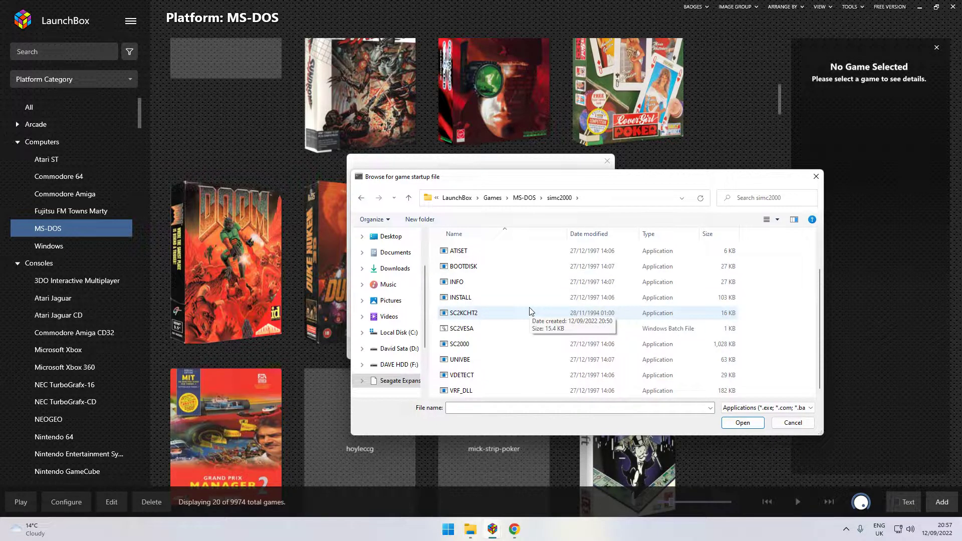
{"action": "left_click", "coordinate": [732, 407]}
{"action": "left_click", "coordinate": [729, 424]}
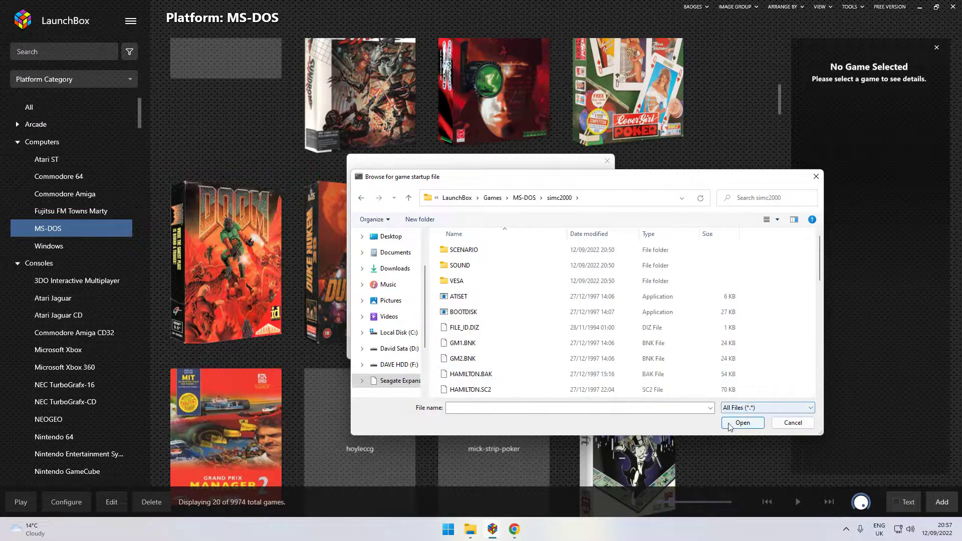
{"action": "scroll", "coordinate": [555, 329], "scroll_direction": "down", "scroll_amount": 5}
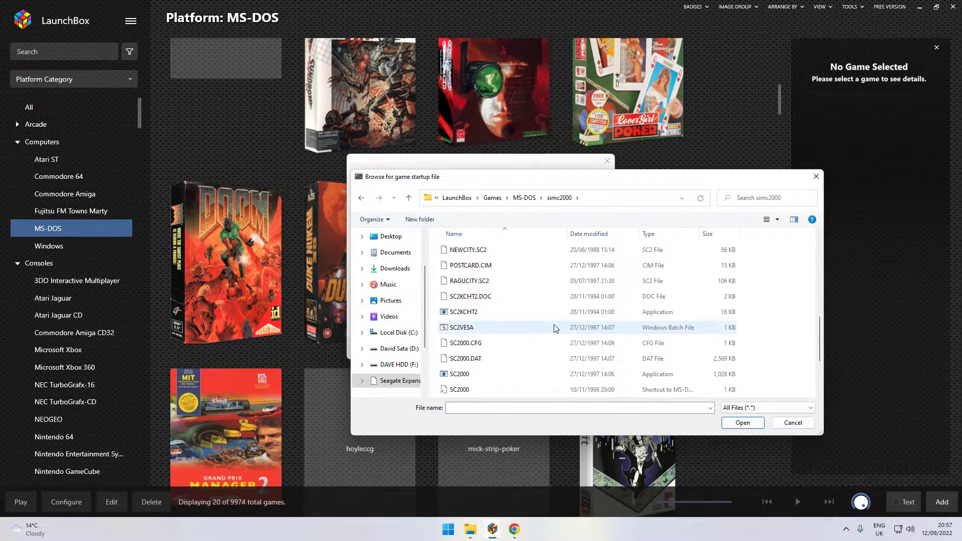
{"action": "scroll", "coordinate": [541, 328], "scroll_direction": "down", "scroll_amount": 1}
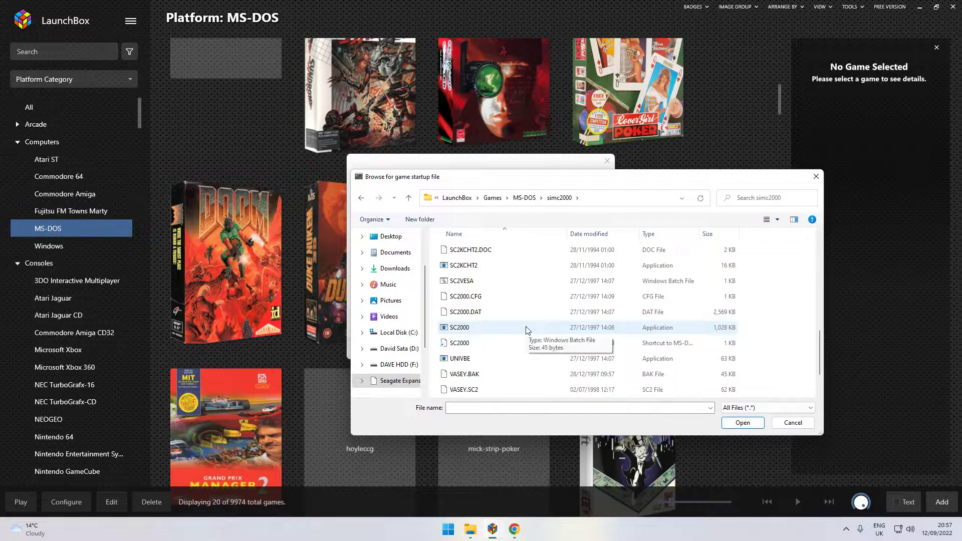
{"action": "left_click", "coordinate": [527, 329]}
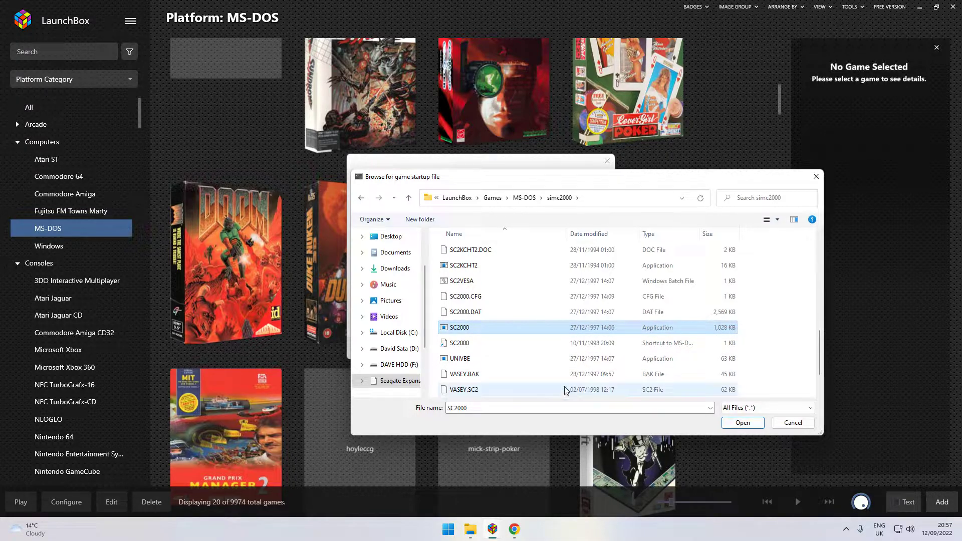
{"action": "left_click", "coordinate": [731, 420]}
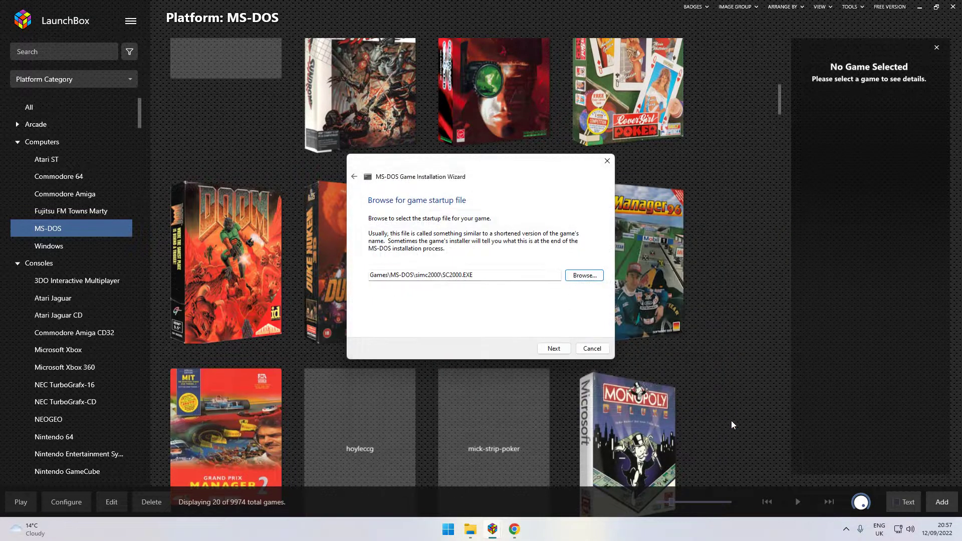
{"action": "left_click", "coordinate": [550, 349]}
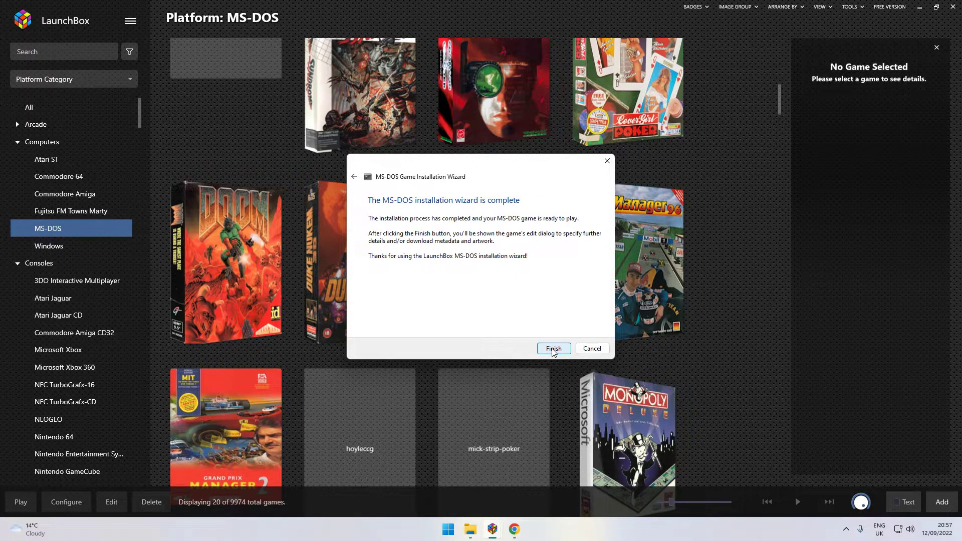
{"action": "left_click", "coordinate": [553, 349]}
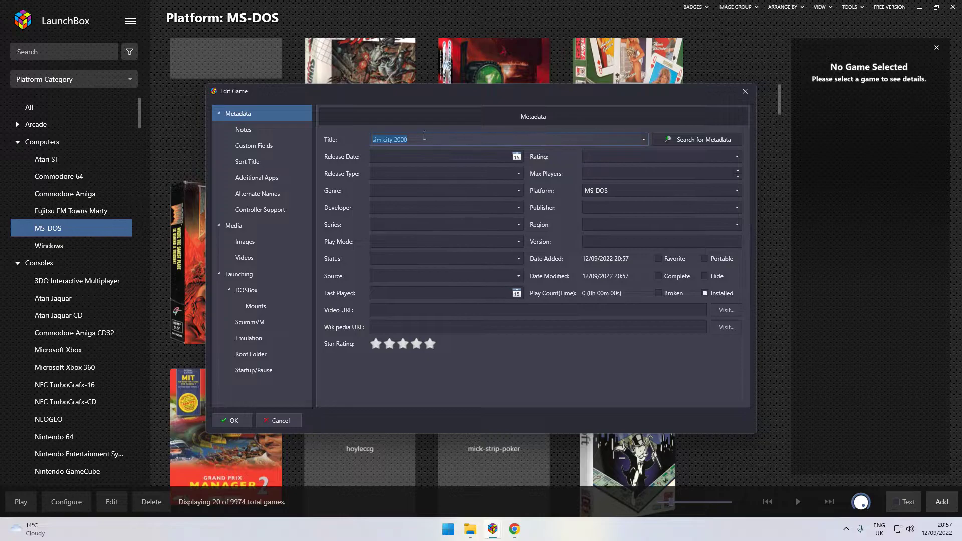
Search for the game's metadata and apply the LaunchBox DB entry SimCity 2000 (MS-DOS) (01/01/1993).
{"action": "left_click", "coordinate": [684, 143]}
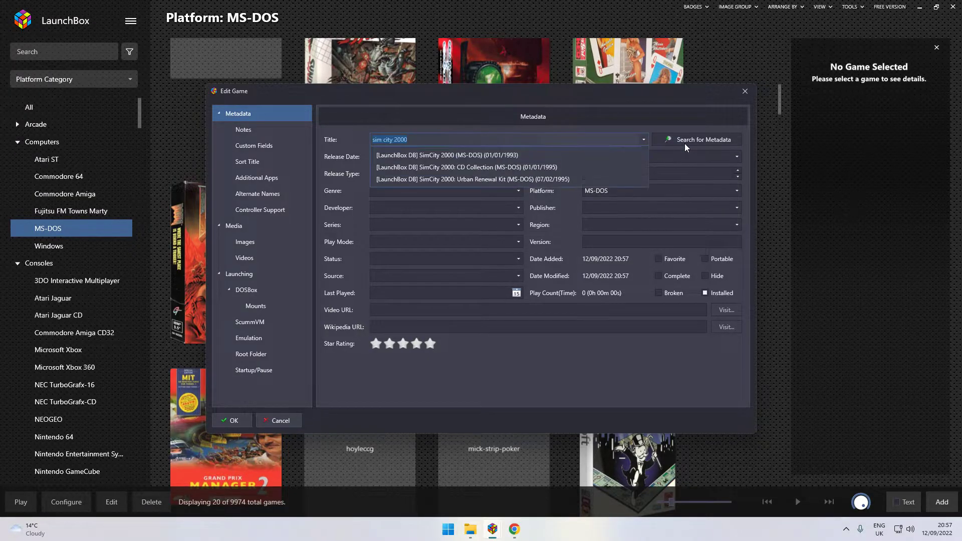
{"action": "left_click", "coordinate": [452, 155]}
Download all the offered LaunchBox database images for the game and save the game entry.
{"action": "left_click", "coordinate": [258, 242]}
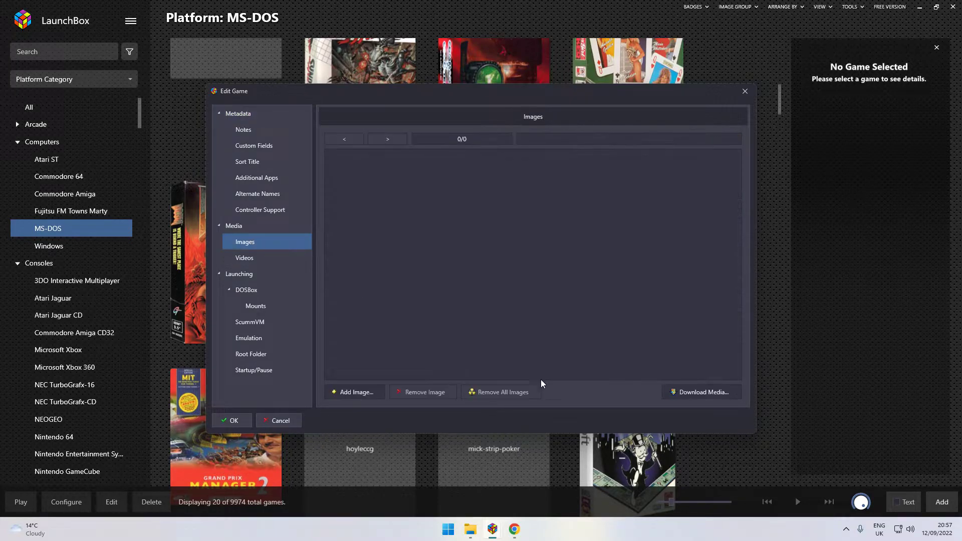
{"action": "left_click", "coordinate": [690, 393]}
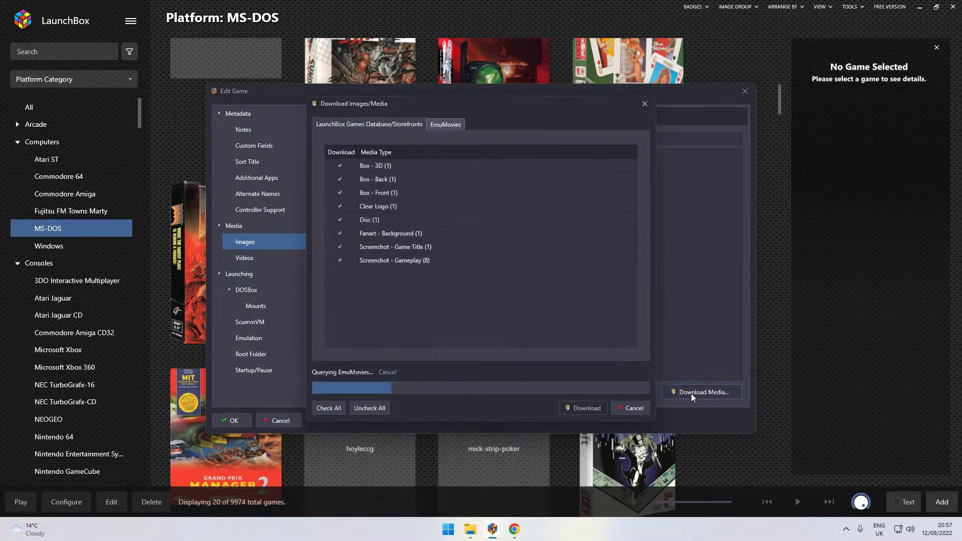
{"action": "left_click", "coordinate": [587, 412]}
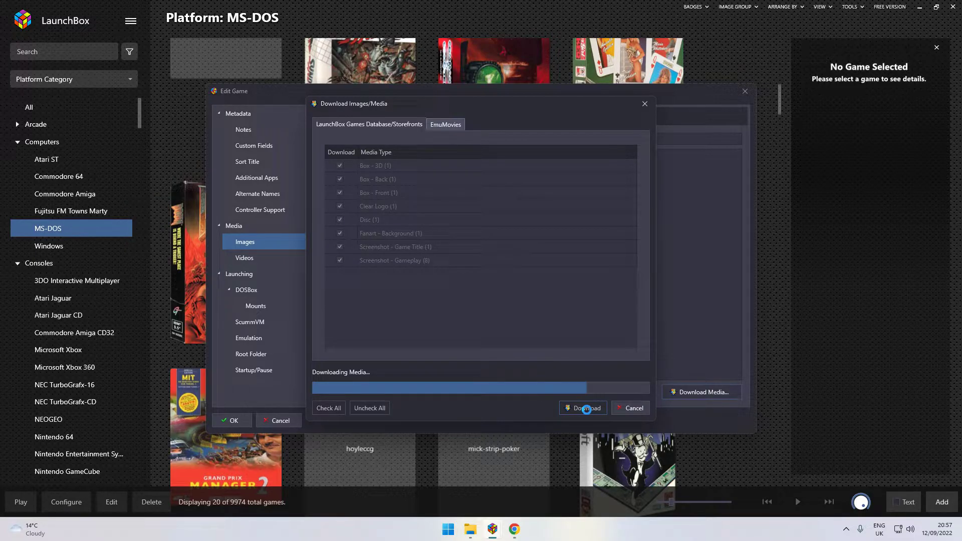
{"action": "left_click", "coordinate": [235, 422]}
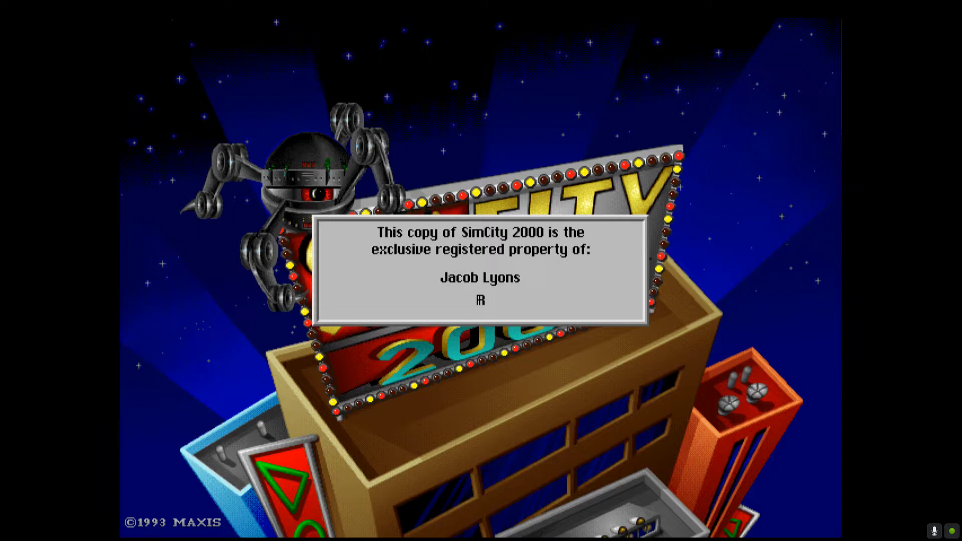
Dismiss SimCity 2000's registration notice to reach its main menu, and close the running DOSBox game.
{"action": "key", "text": "Return"}
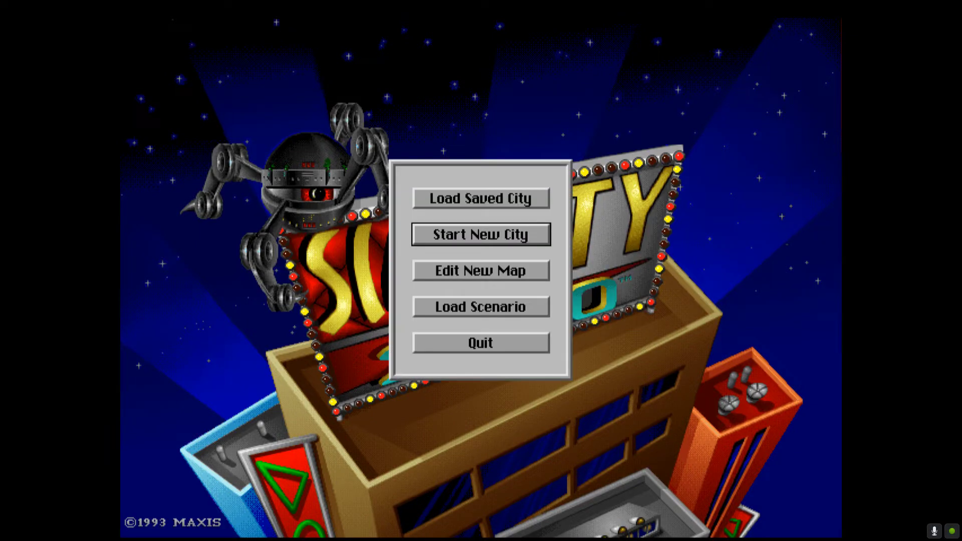
{"action": "key", "text": "super"}
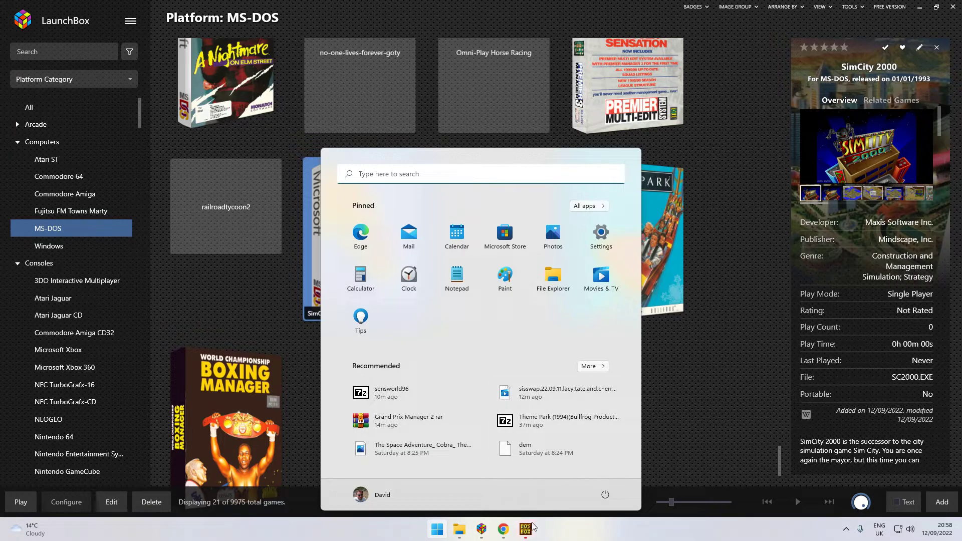
{"action": "mouse_move", "coordinate": [532, 530]}
{"action": "left_click", "coordinate": [567, 444]}
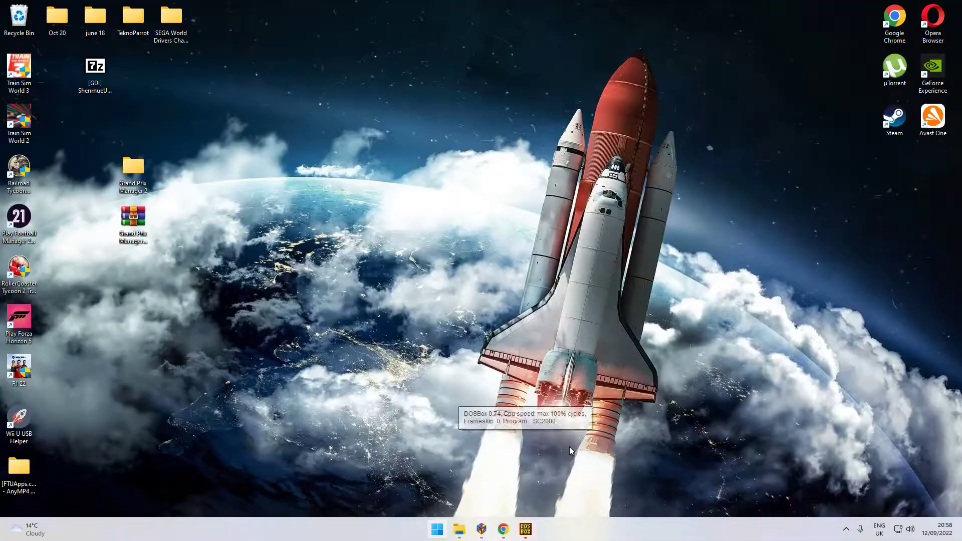
{"action": "left_click", "coordinate": [682, 392]}
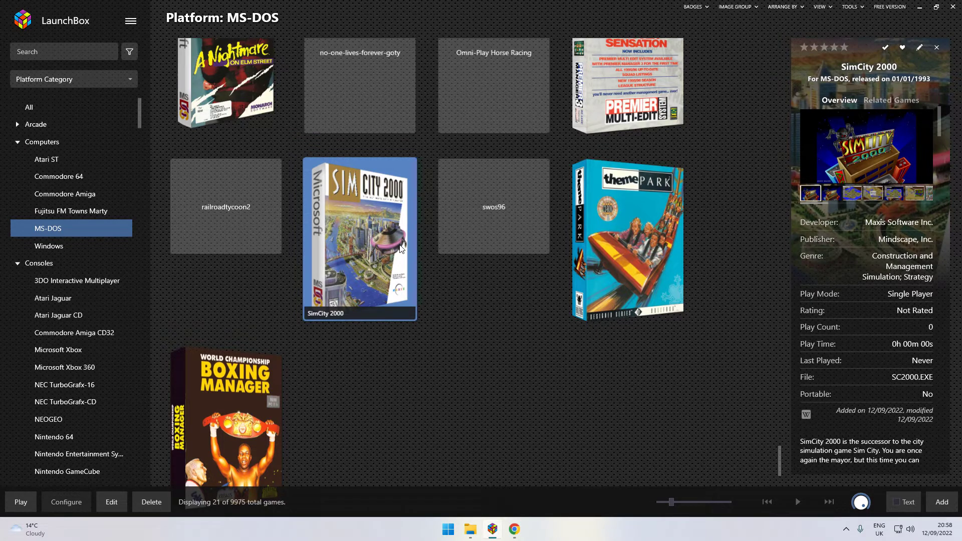
{"action": "key", "text": "alt+z"}
{"action": "left_click", "coordinate": [486, 167]}
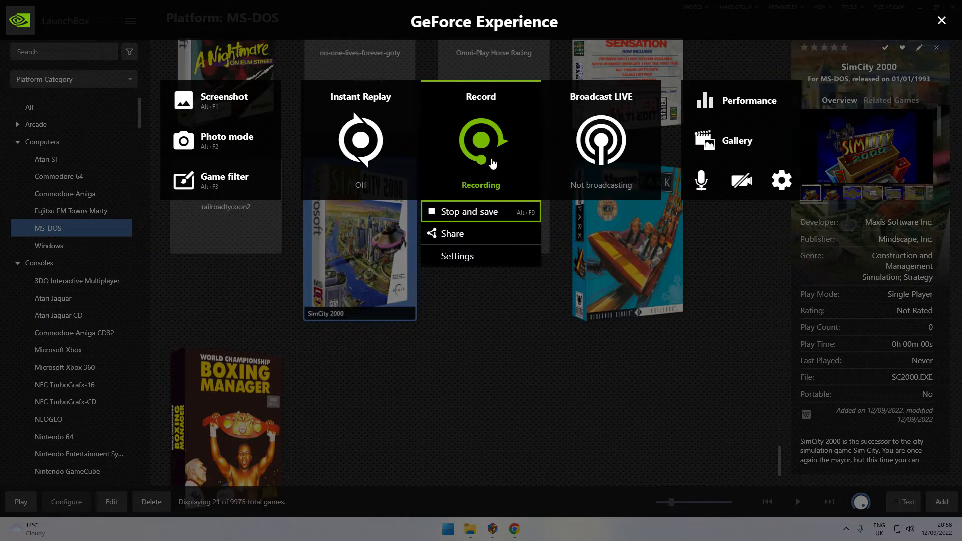